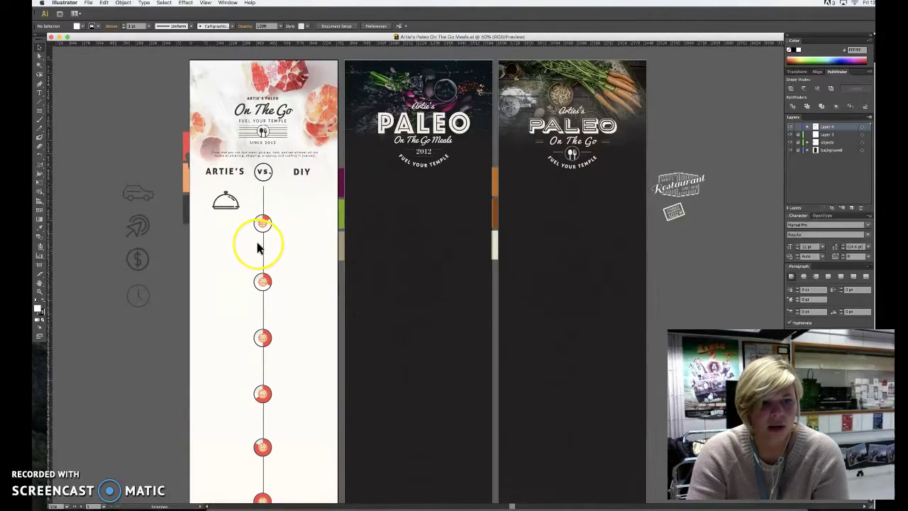
# Enter artboard editing from the document setup, slightly adjust the citrus artboard's top edge, and leave artboard editing
pyautogui.hscroll(-5, 258, 241)
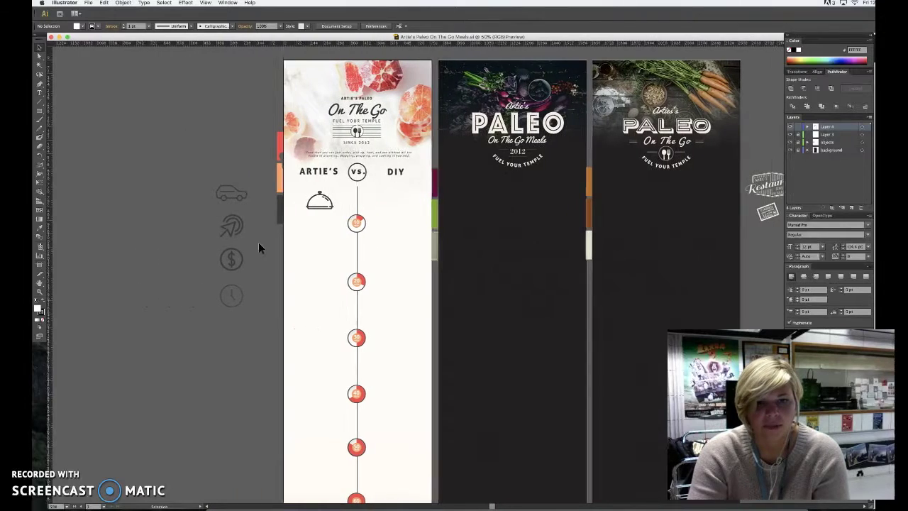
pyautogui.click(337, 25)
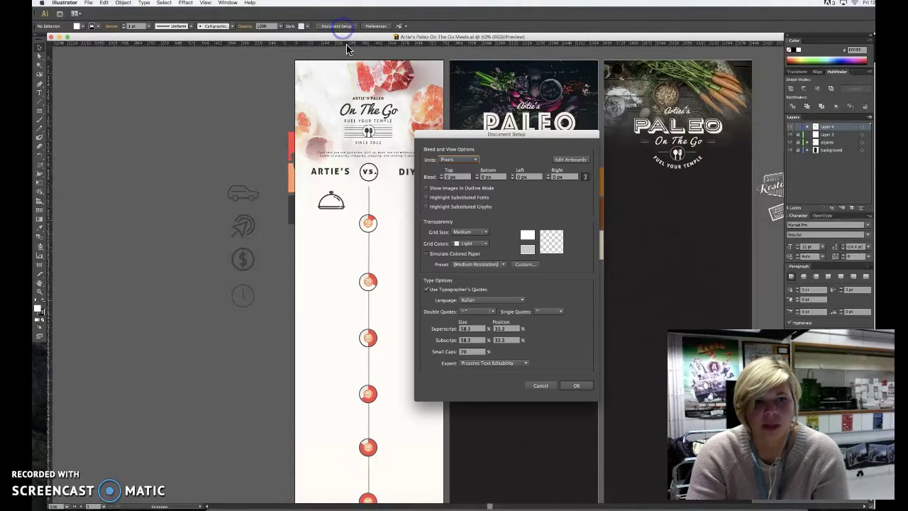
pyautogui.click(578, 160)
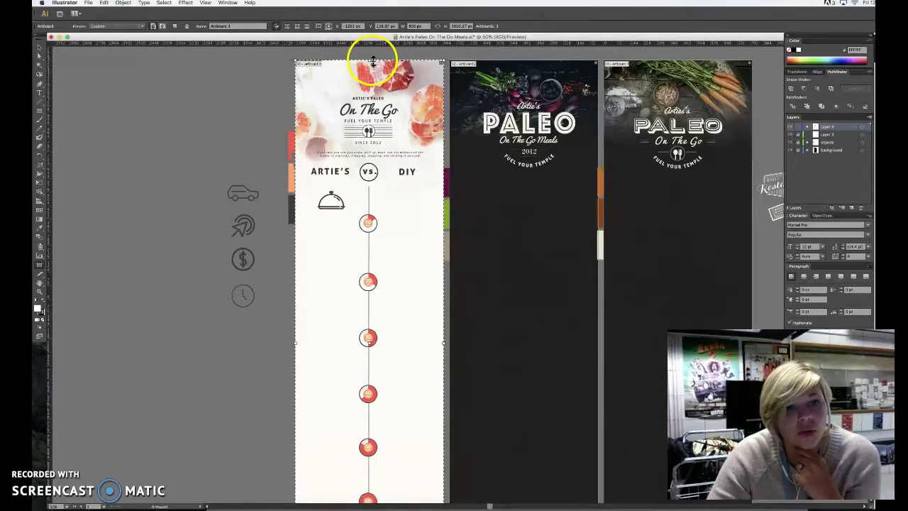
pyautogui.moveTo(368, 62)
pyautogui.mouseDown()
pyautogui.moveTo(370, 134)
pyautogui.moveTo(374, 61)
pyautogui.mouseUp()
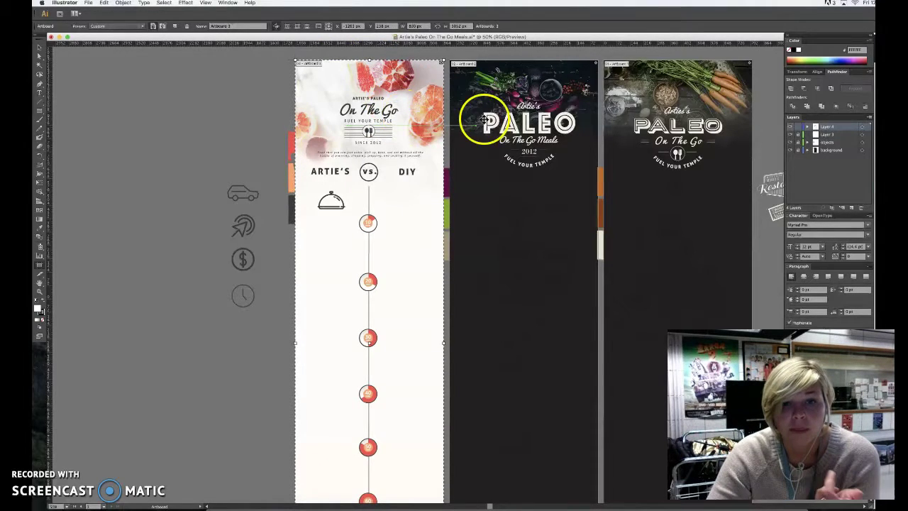
pyautogui.click(500, 93)
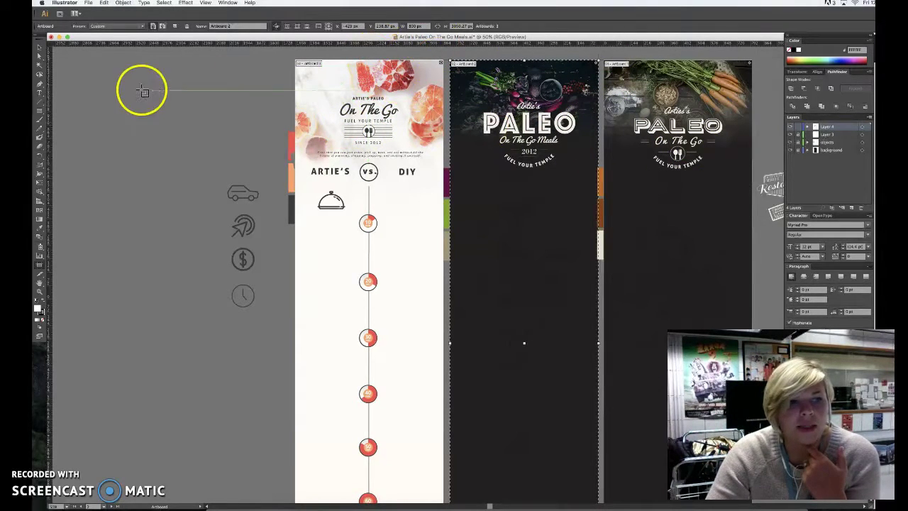
pyautogui.click(39, 48)
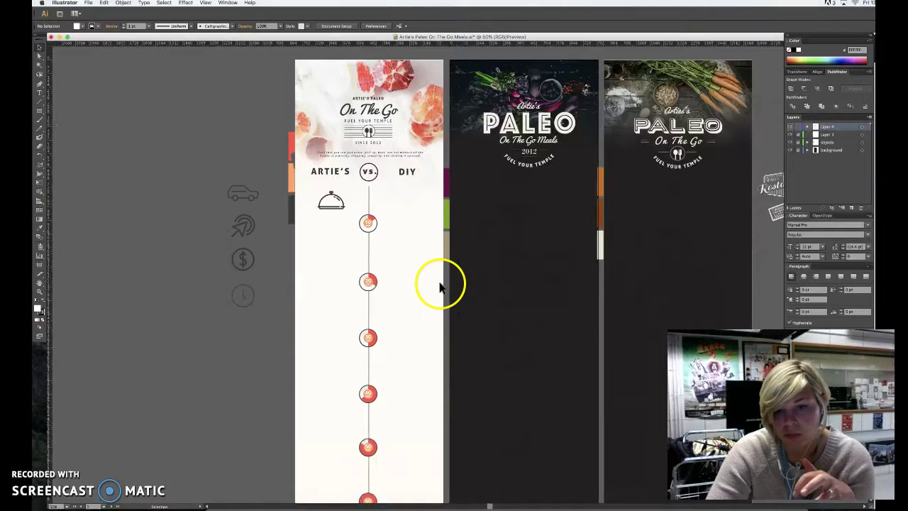
# Draw three white rectangles stacked on the empty canvas beside the citrus artboard, the lowest about 242 by 204 px
pyautogui.click(39, 231)
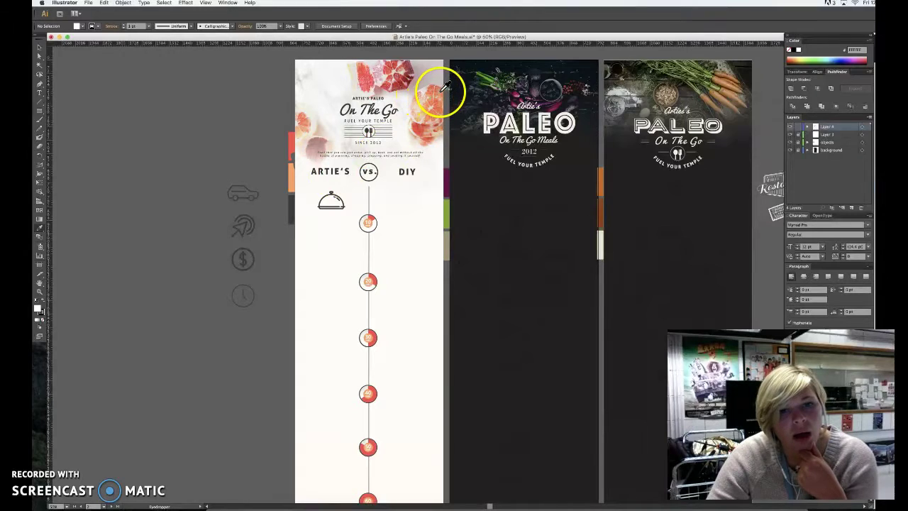
pyautogui.click(39, 111)
pyautogui.moveTo(100, 106)
pyautogui.mouseDown()
pyautogui.moveTo(148, 146)
pyautogui.moveTo(162, 184)
pyautogui.moveTo(150, 192)
pyautogui.mouseUp()
pyautogui.moveTo(102, 207); pyautogui.dragTo(146, 244)
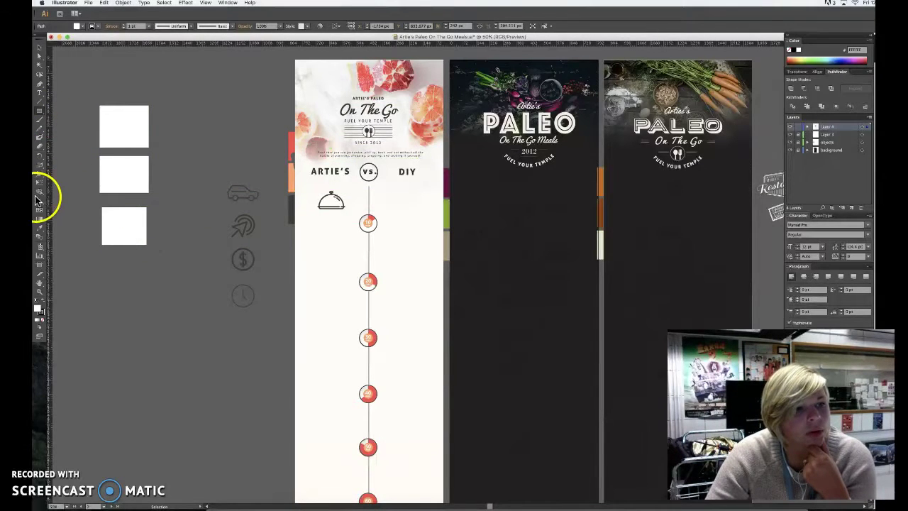
# Fill the lowest rectangle with red and the middle one with pale peach, both sampled from the citrus photo
pyautogui.click(40, 229)
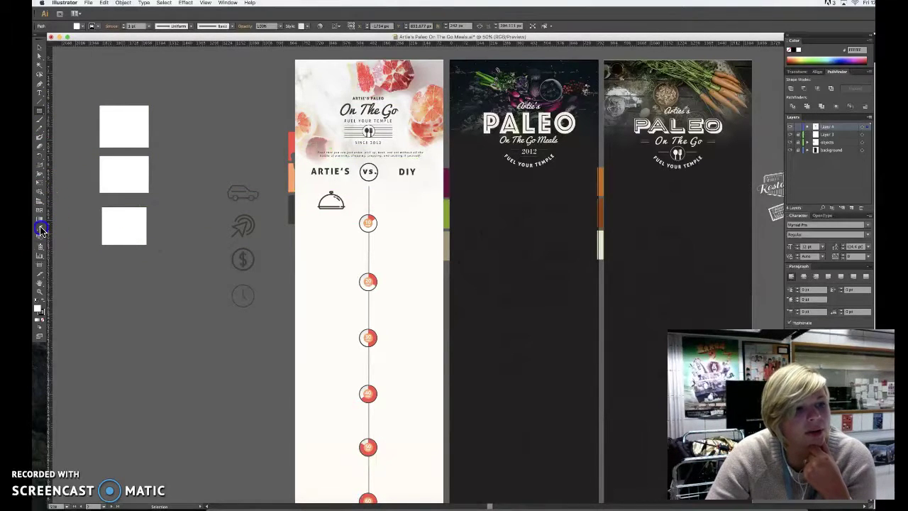
pyautogui.click(364, 80)
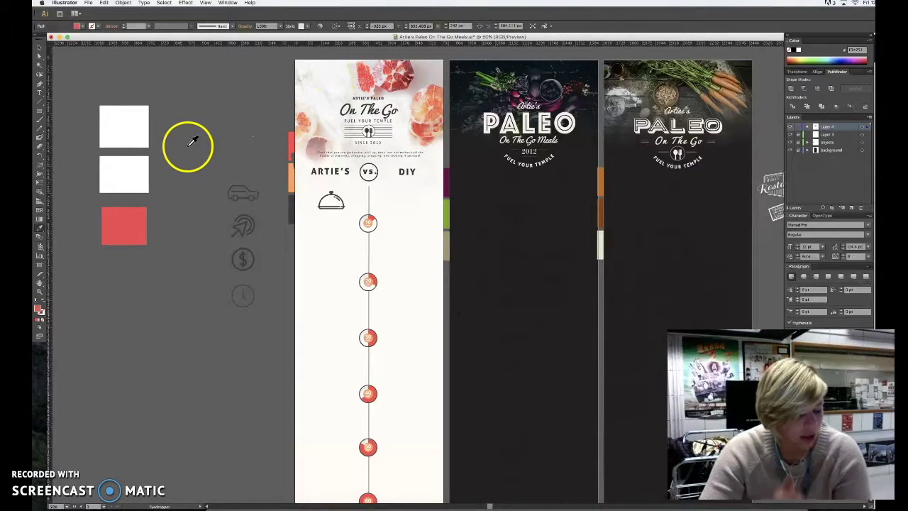
pyautogui.press('v')
pyautogui.click(137, 177)
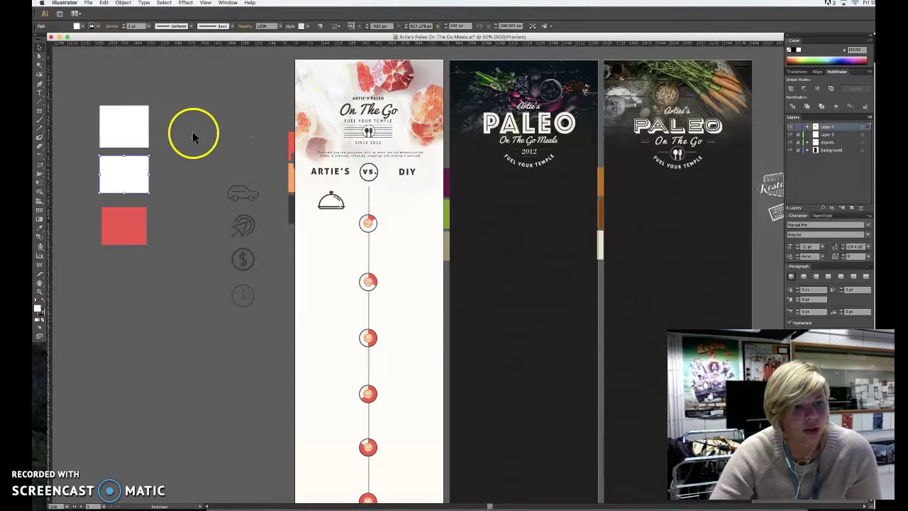
pyautogui.press('i')
pyautogui.click(428, 100)
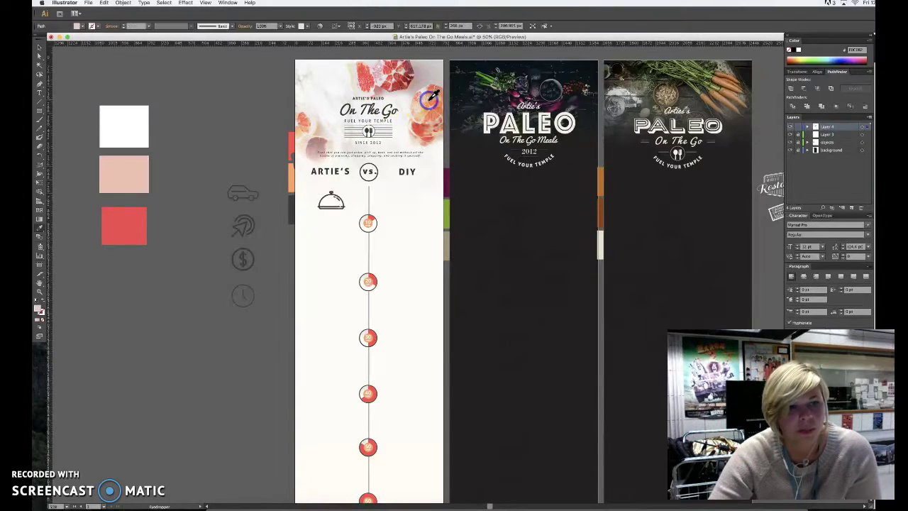
pyautogui.press('v')
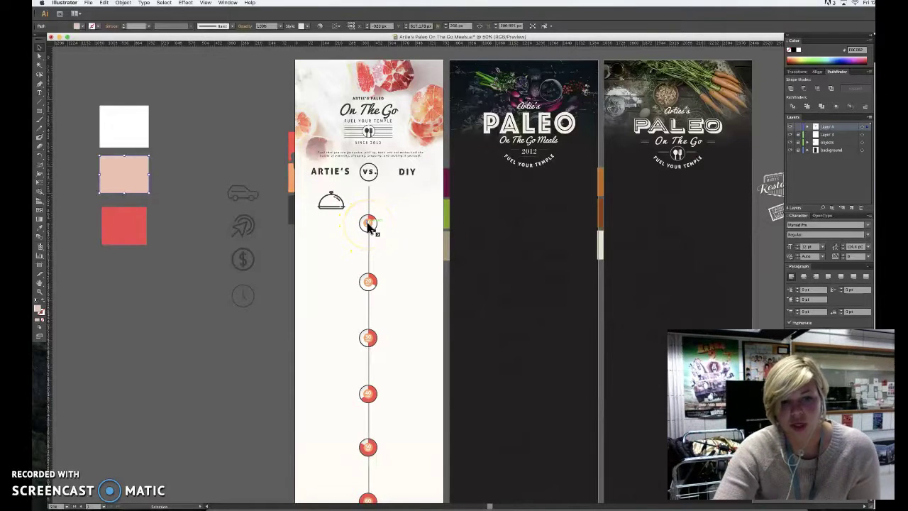
pyautogui.click(182, 185)
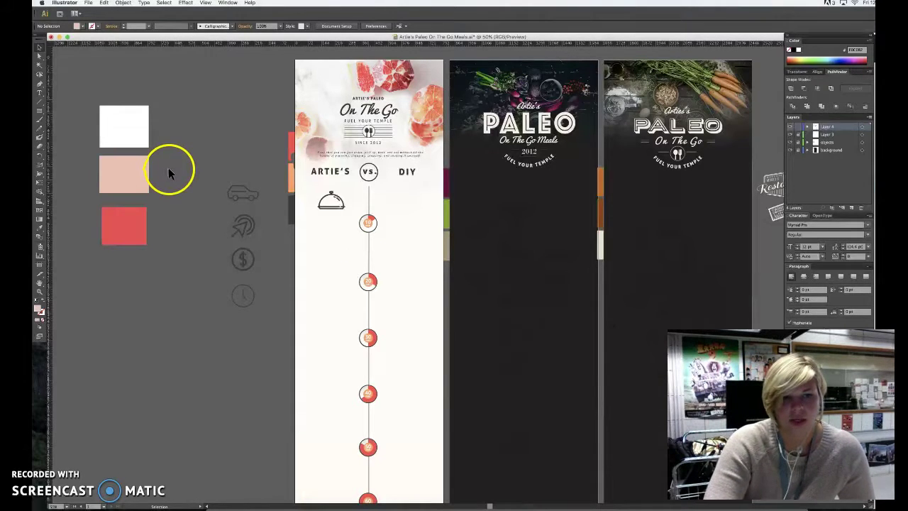
# Give the white rectangle a Multiply drop shadow with 7 px X and Y offsets and 5 px blur, lowering its opacity slightly
pyautogui.click(137, 127)
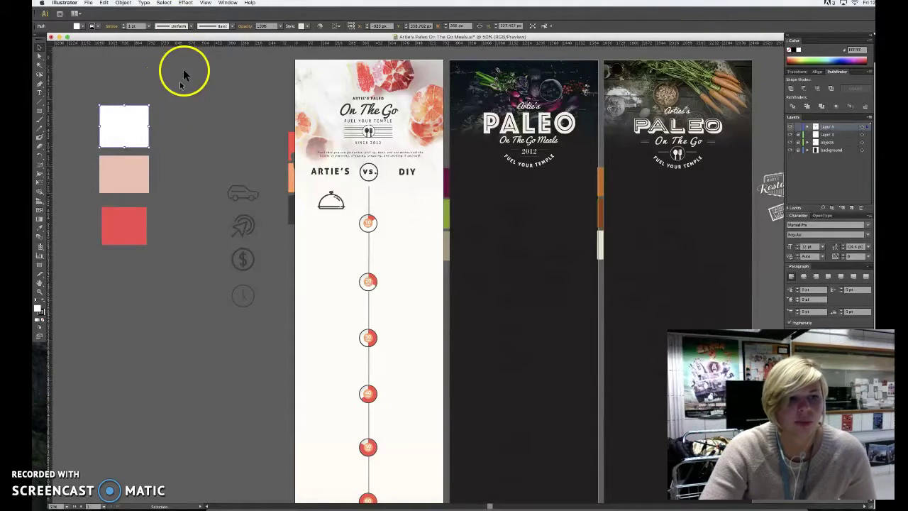
pyautogui.click(188, 3)
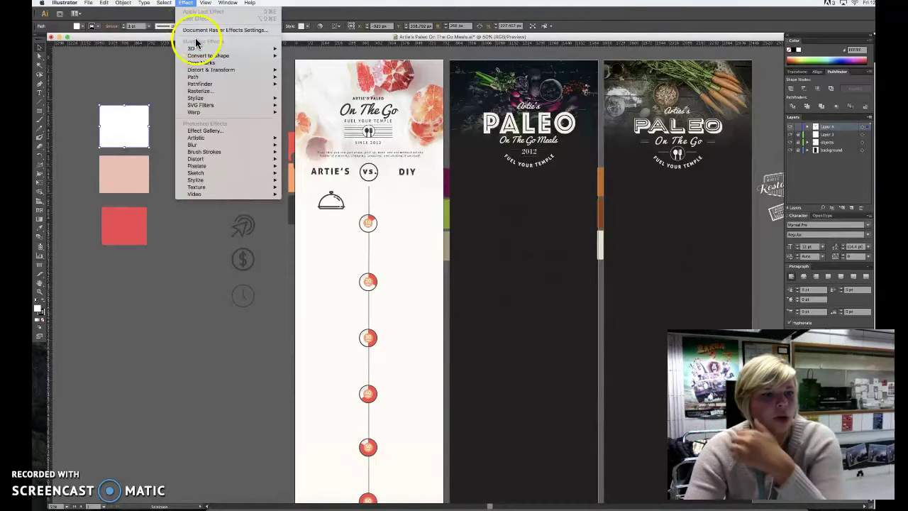
pyautogui.moveTo(216, 100)
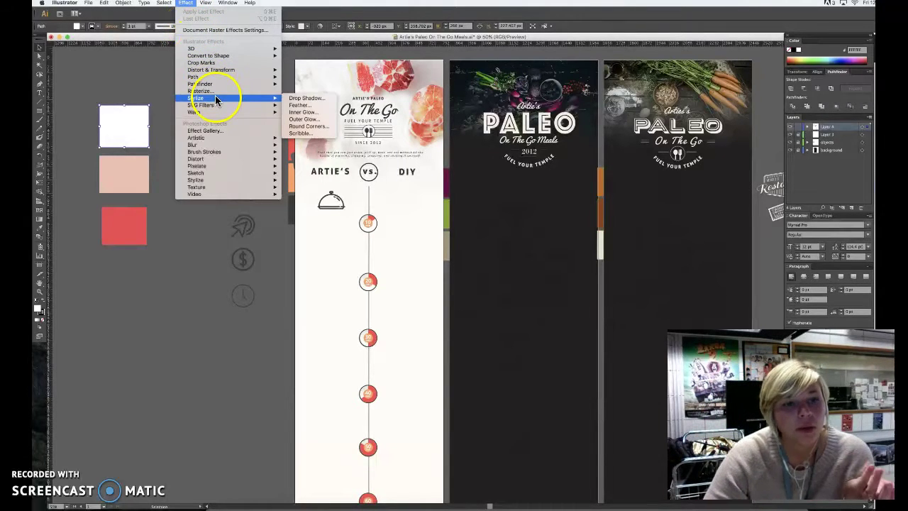
pyautogui.click(300, 98)
pyautogui.click(458, 305)
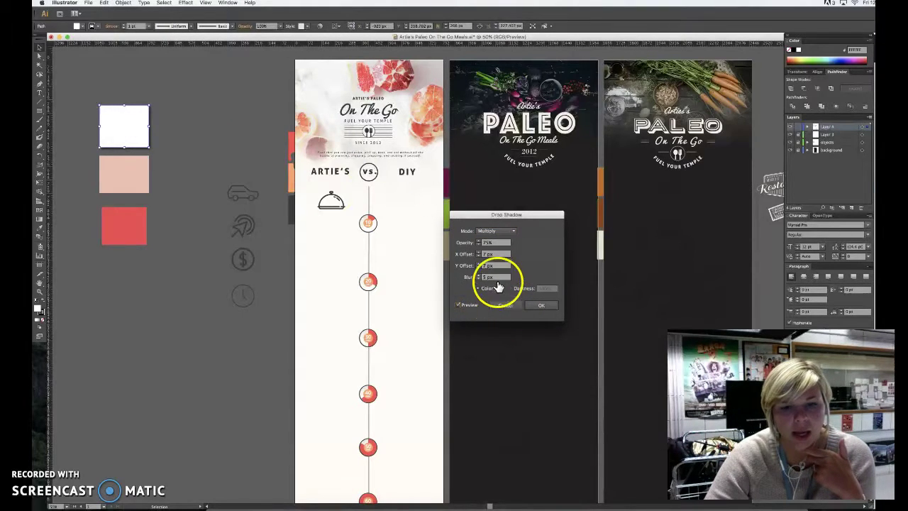
pyautogui.click(480, 245)
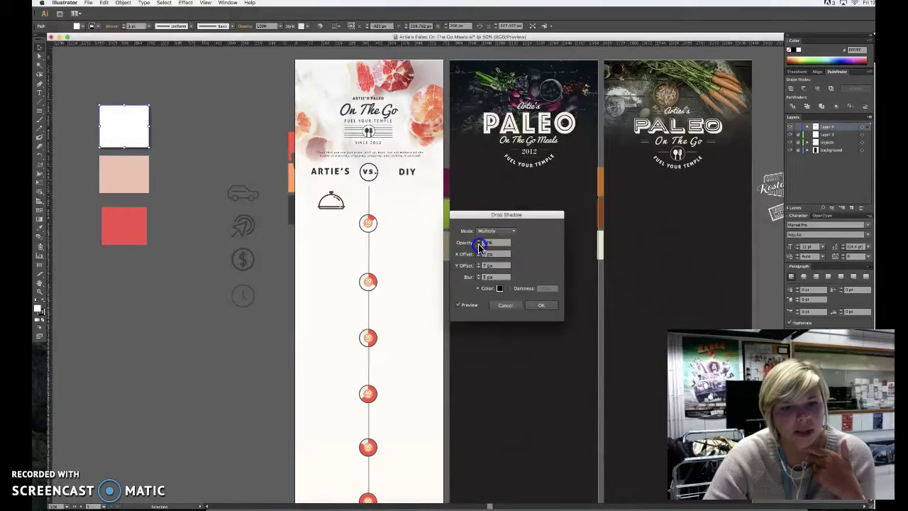
pyautogui.click(541, 305)
# Move the white shadowed rectangle onto the citrus artboard, beside the timeline between its first and second circles
pyautogui.click(141, 137)
pyautogui.moveTo(139, 132); pyautogui.dragTo(405, 247)
pyautogui.click(416, 284)
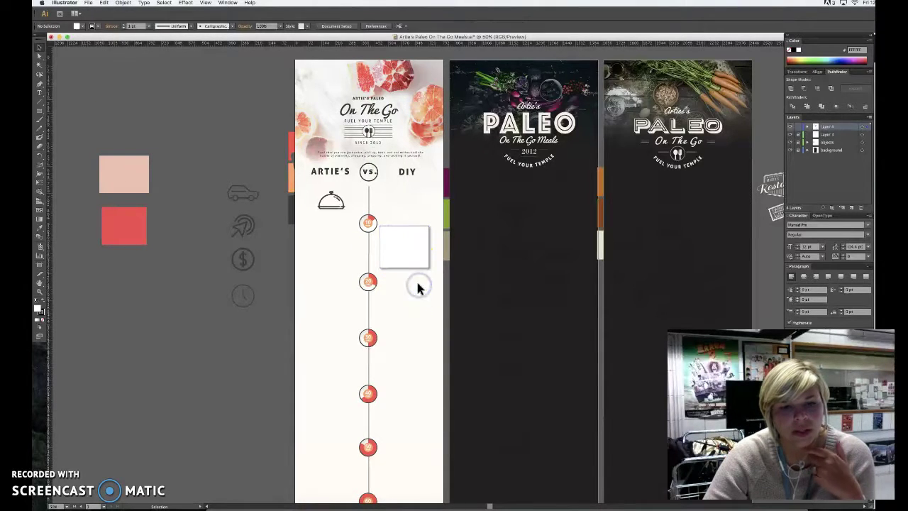
# Remove the stroke from the white rectangle beside the timeline
pyautogui.click(416, 258)
pyautogui.click(42, 313)
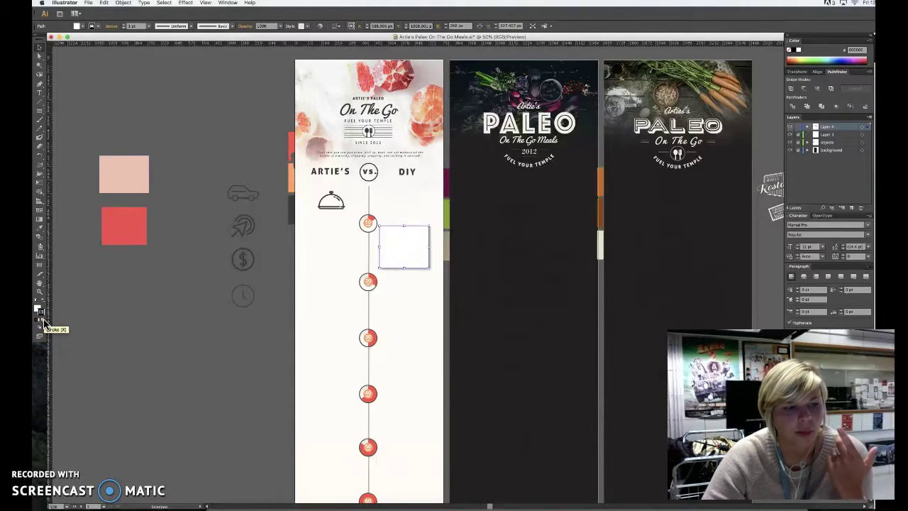
pyautogui.click(42, 322)
pyautogui.click(41, 310)
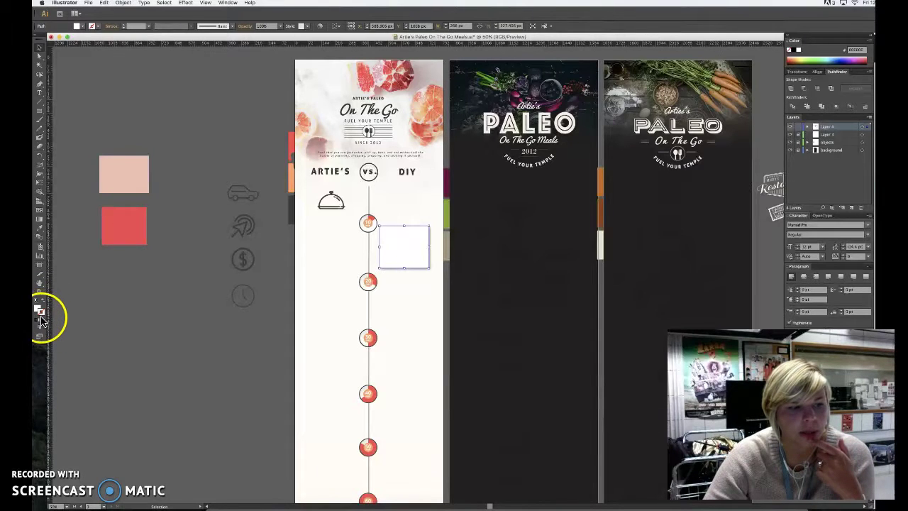
pyautogui.click(39, 315)
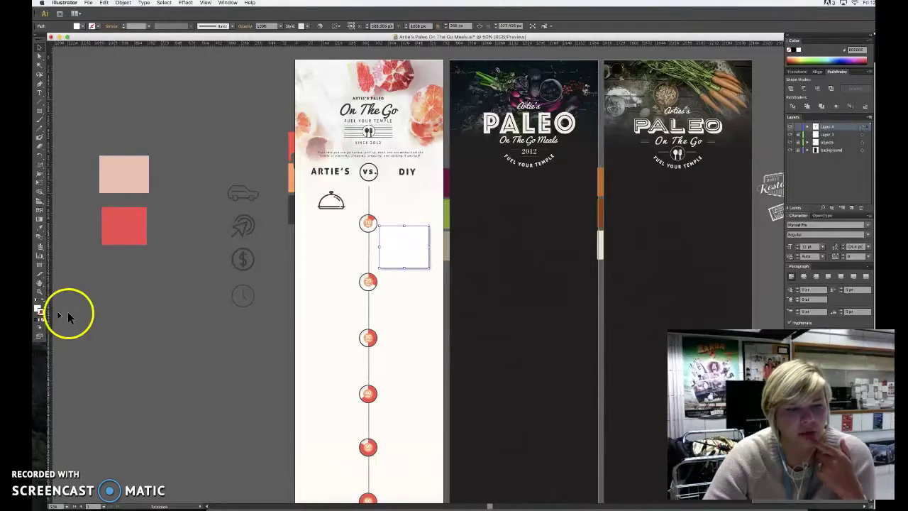
pyautogui.click(106, 318)
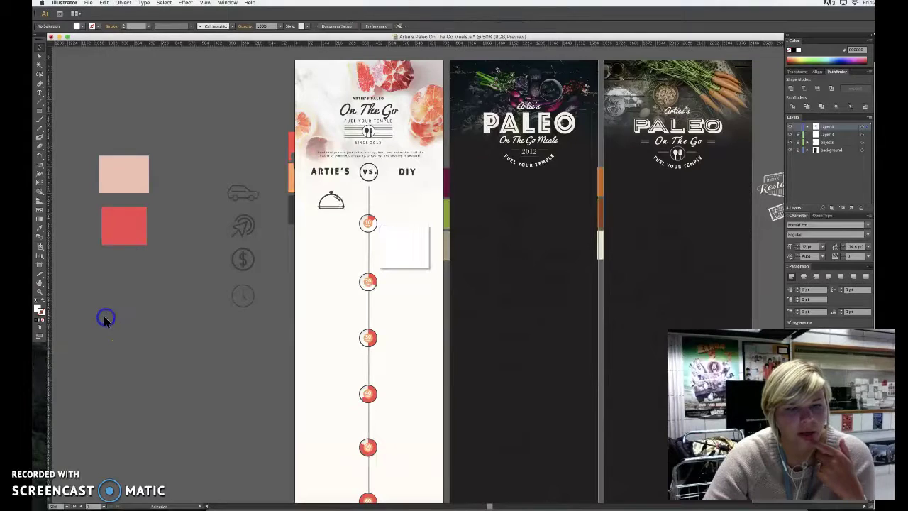
# Swap the white rectangle's fill and stroke so it has a white stroke and no fill
pyautogui.click(403, 256)
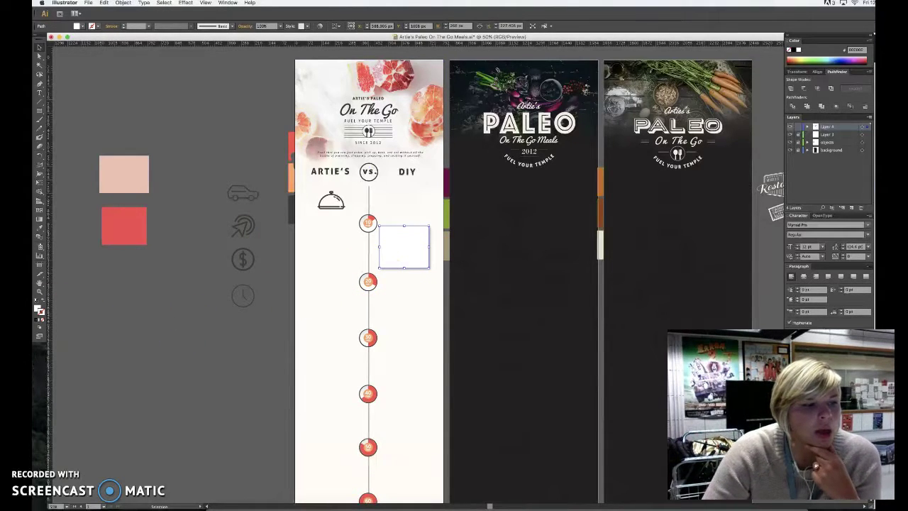
pyautogui.click(43, 305)
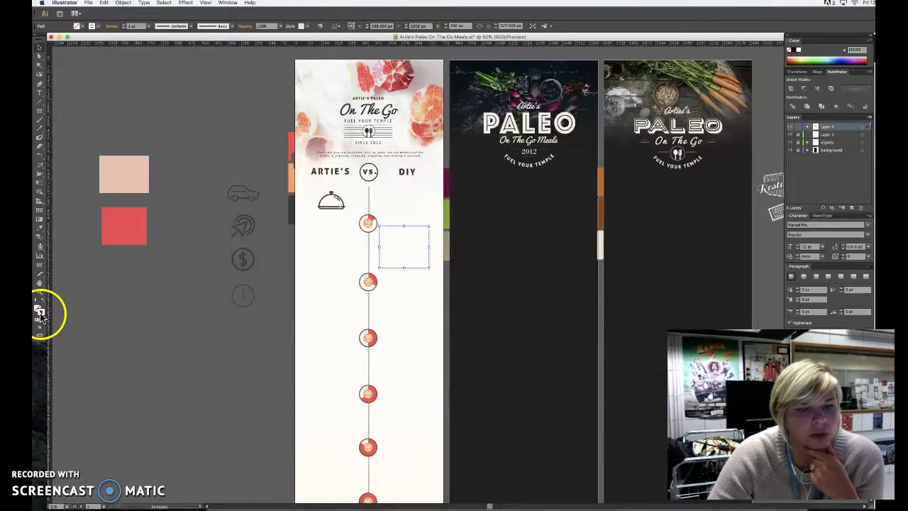
pyautogui.click(91, 314)
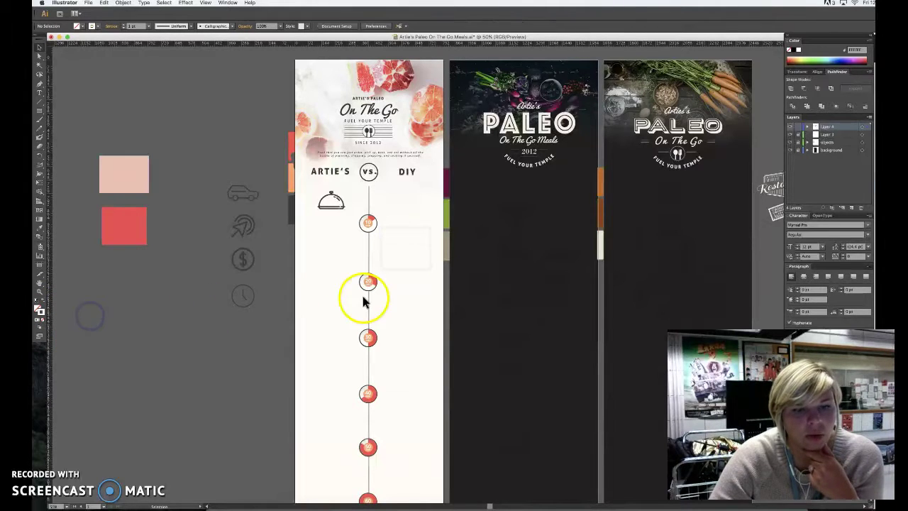
# Delete the outlined rectangle beside the timeline on the citrus artboard
pyautogui.click(426, 268)
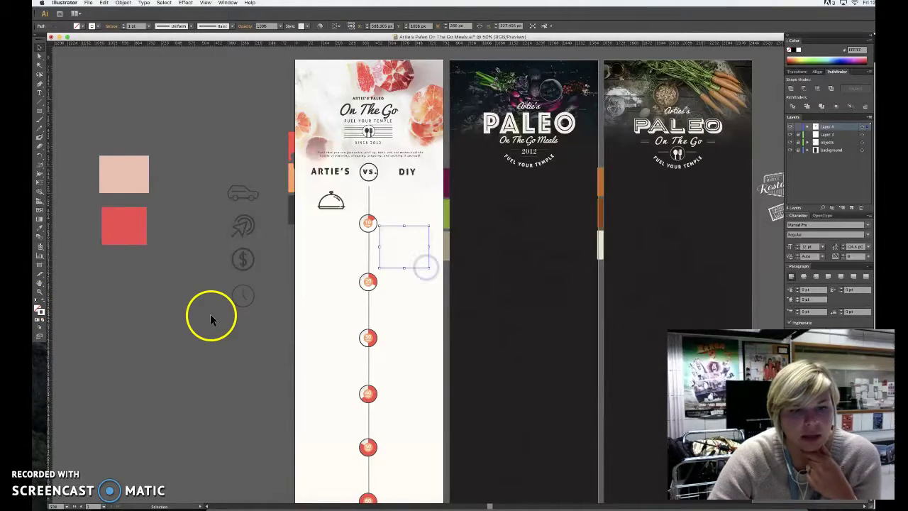
pyautogui.press('Delete')
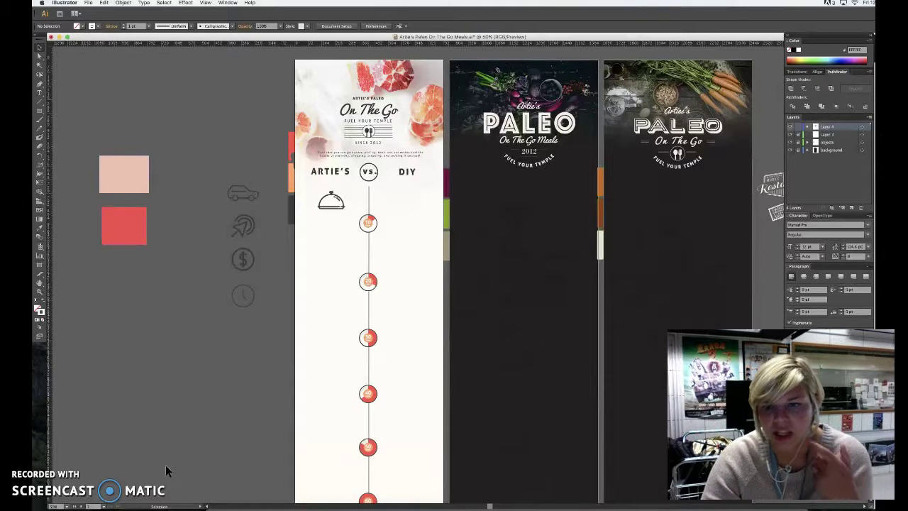
pyautogui.click(158, 493)
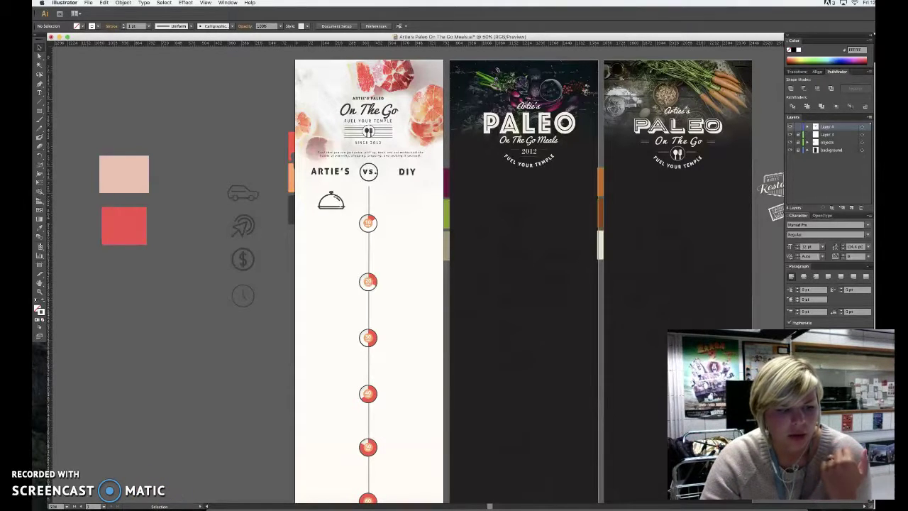